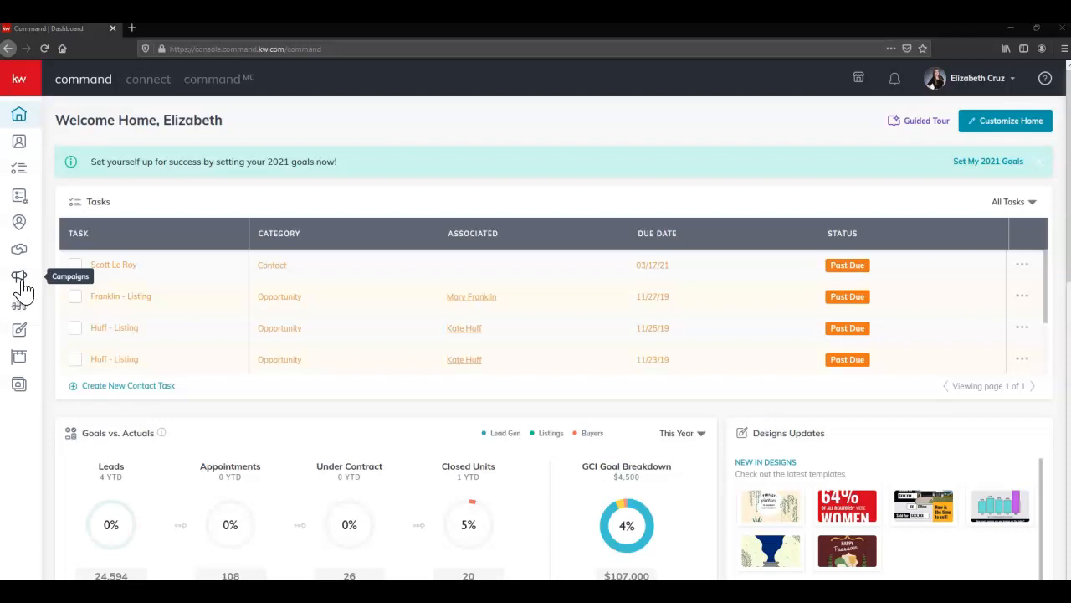
- Open the Campaigns dashboard and go to its suggested Quick Posts
click(23, 90)
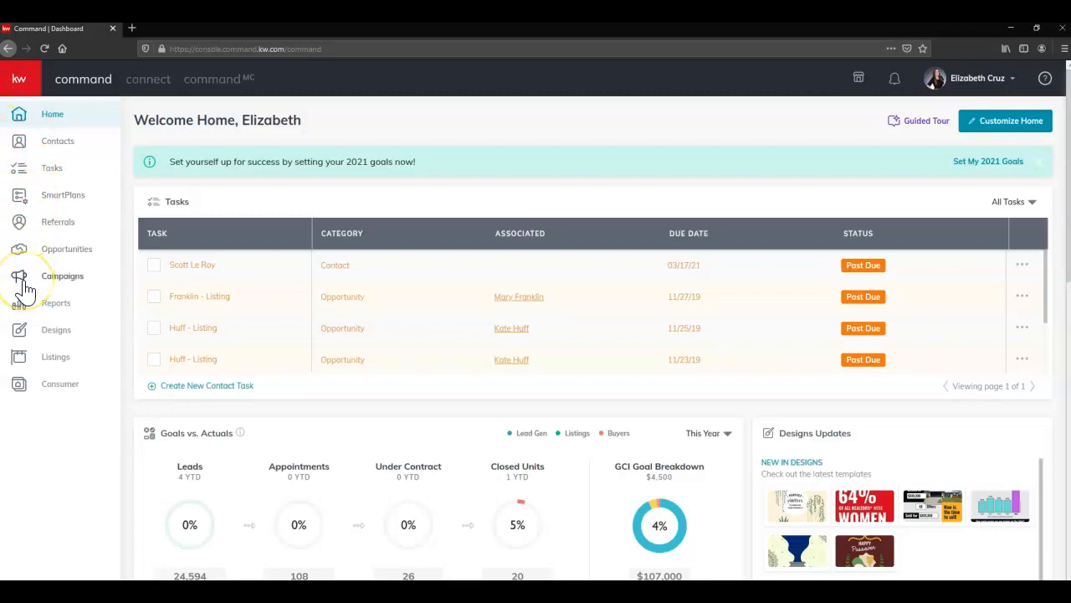
click(89, 284)
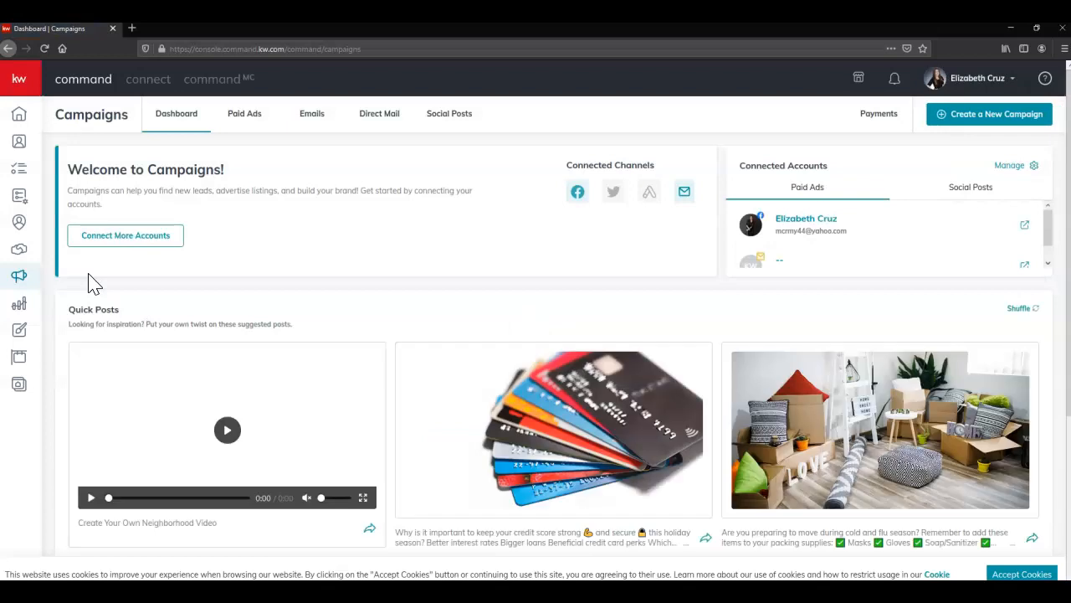
click(99, 270)
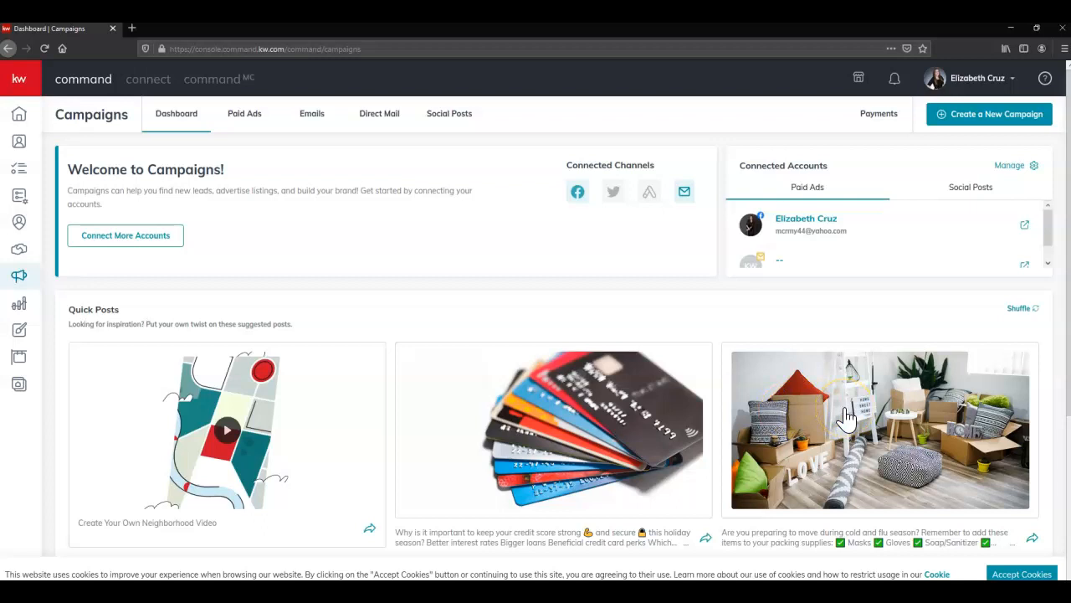
click(225, 428)
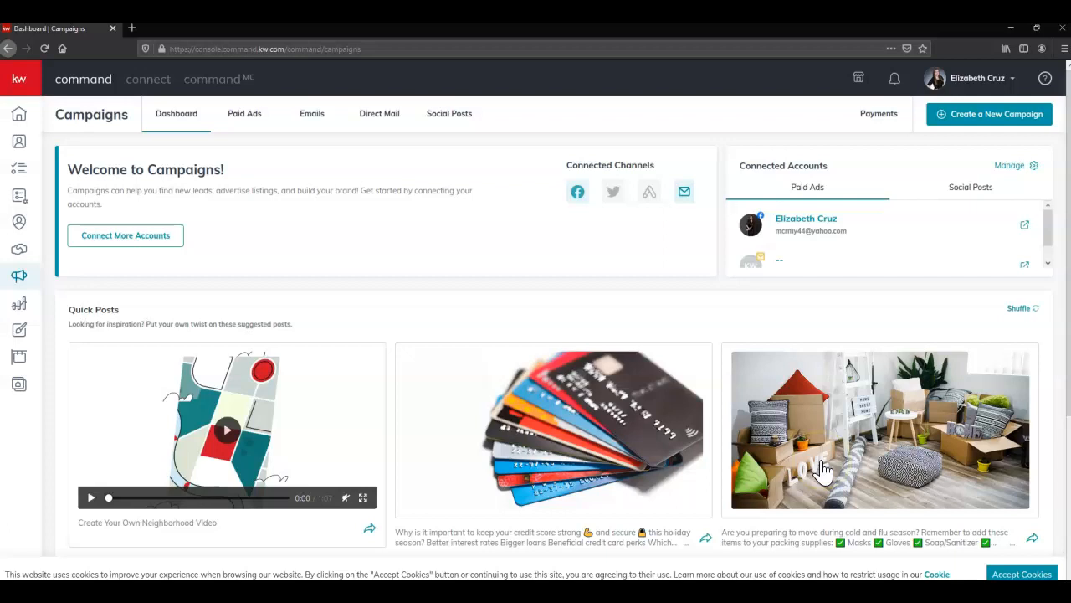
- Shuffle the Quick Posts suggestions several times to find a suitable moving-tips post
click(1020, 309)
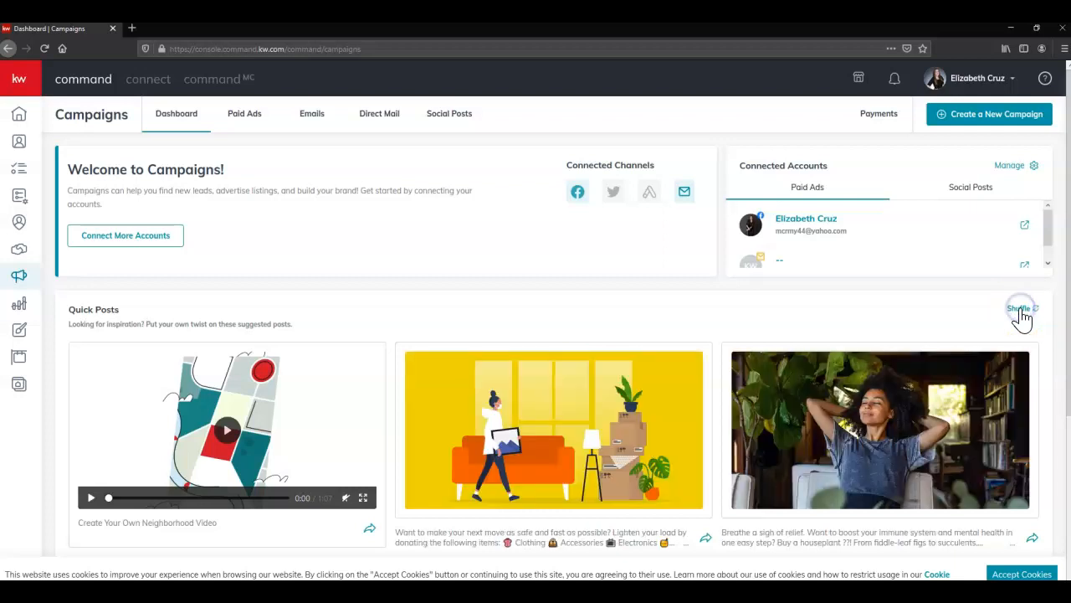
click(1020, 310)
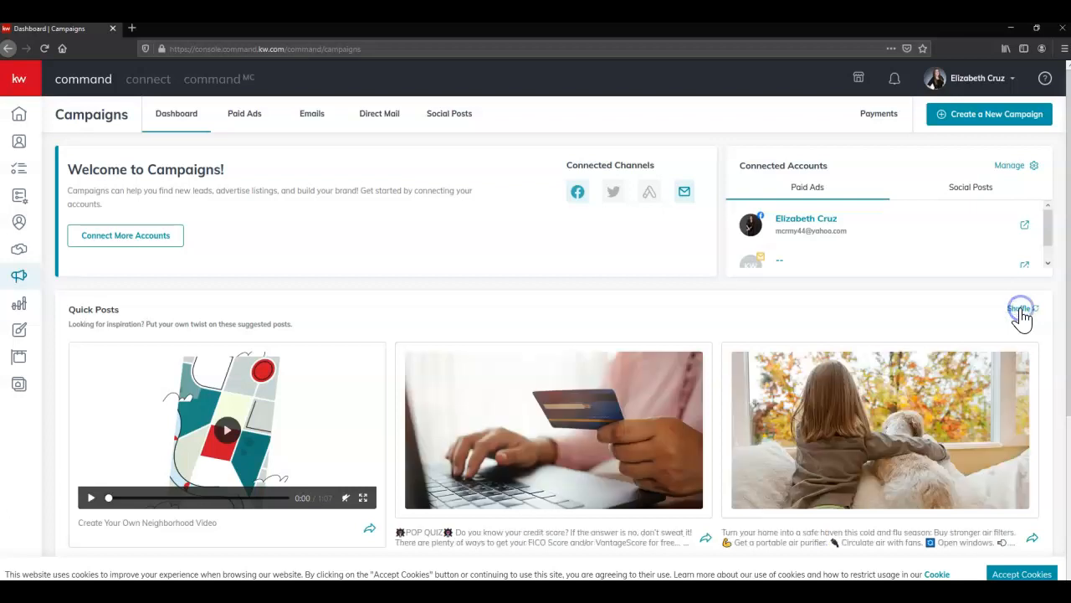
click(1020, 310)
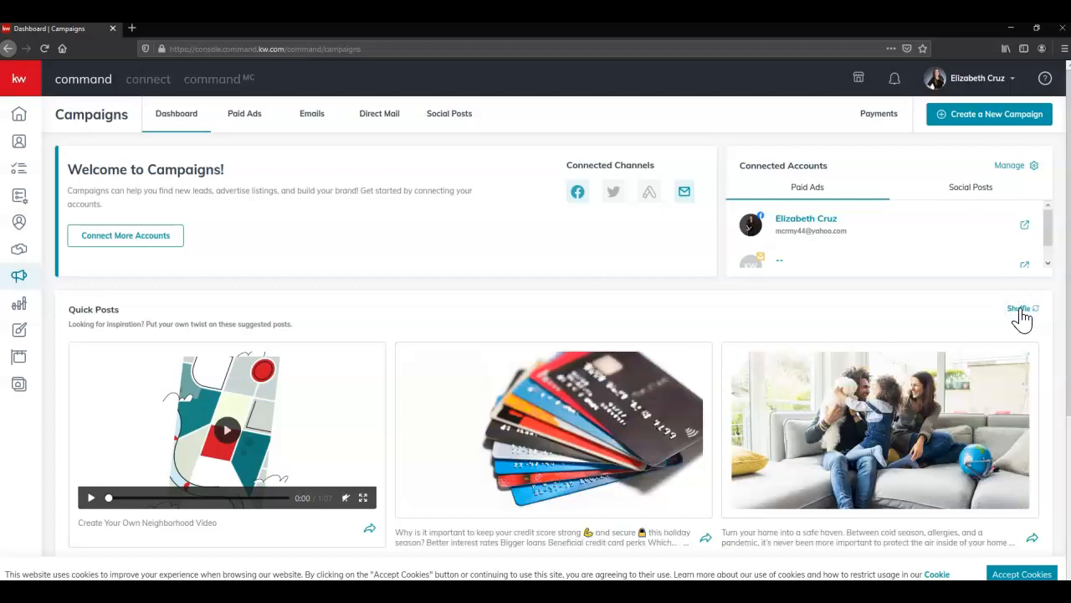
click(1021, 309)
click(1020, 309)
click(1021, 309)
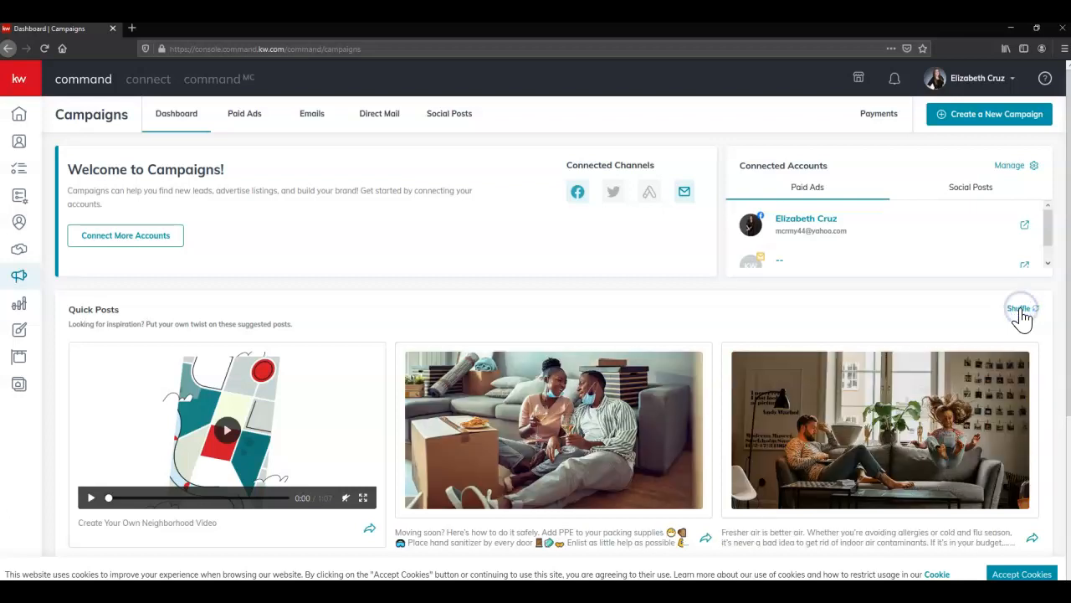
- Start a social post from the Quick Post about donating items before a move and review its text, photo and DBA logo settings
scroll(1021, 316, down, 1)
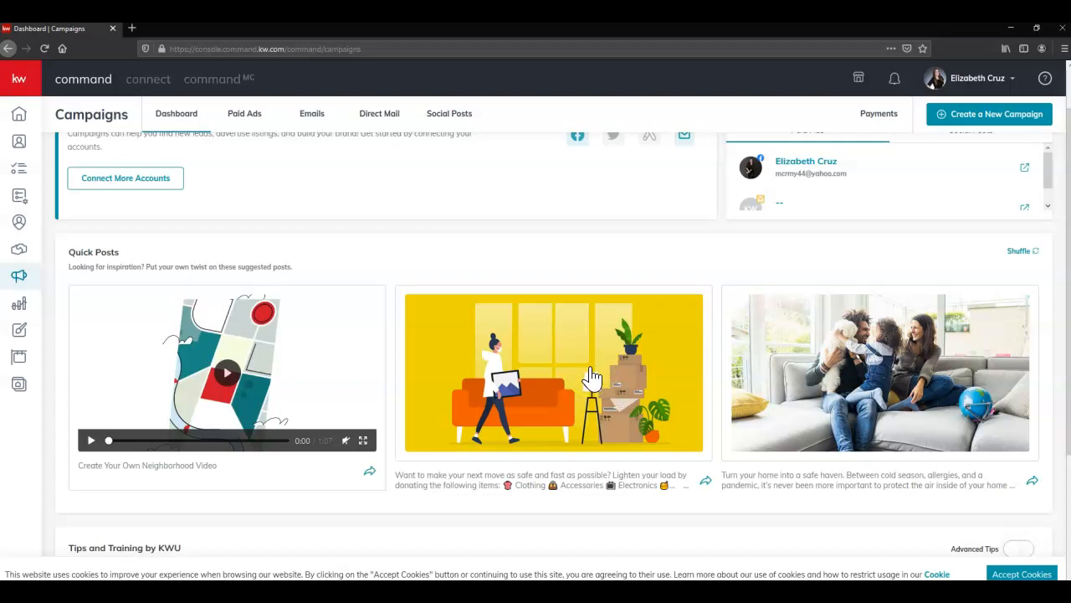
click(707, 483)
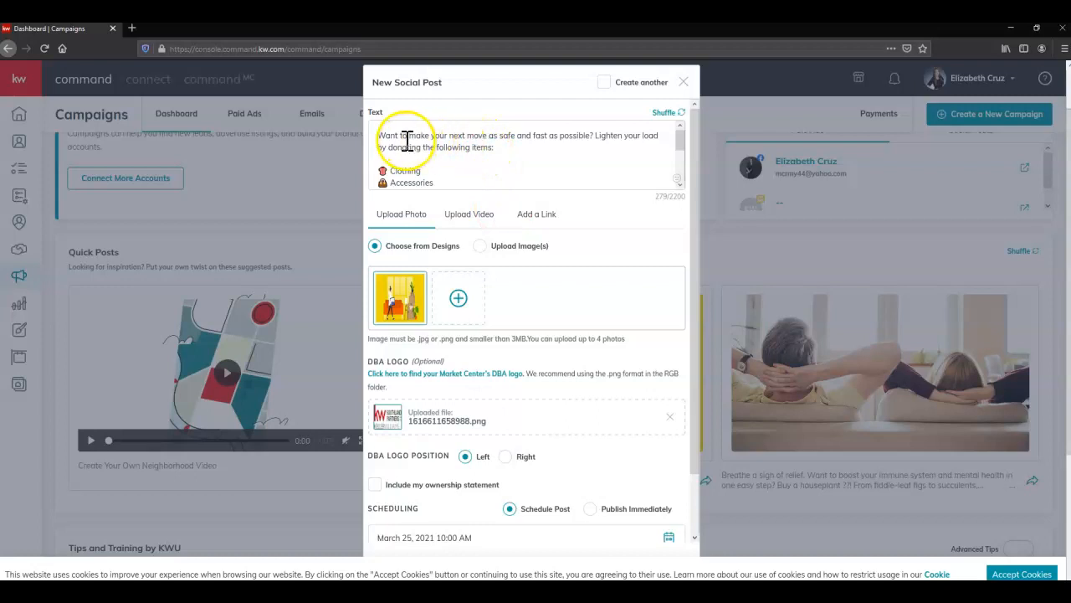
scroll(485, 144, down, 3)
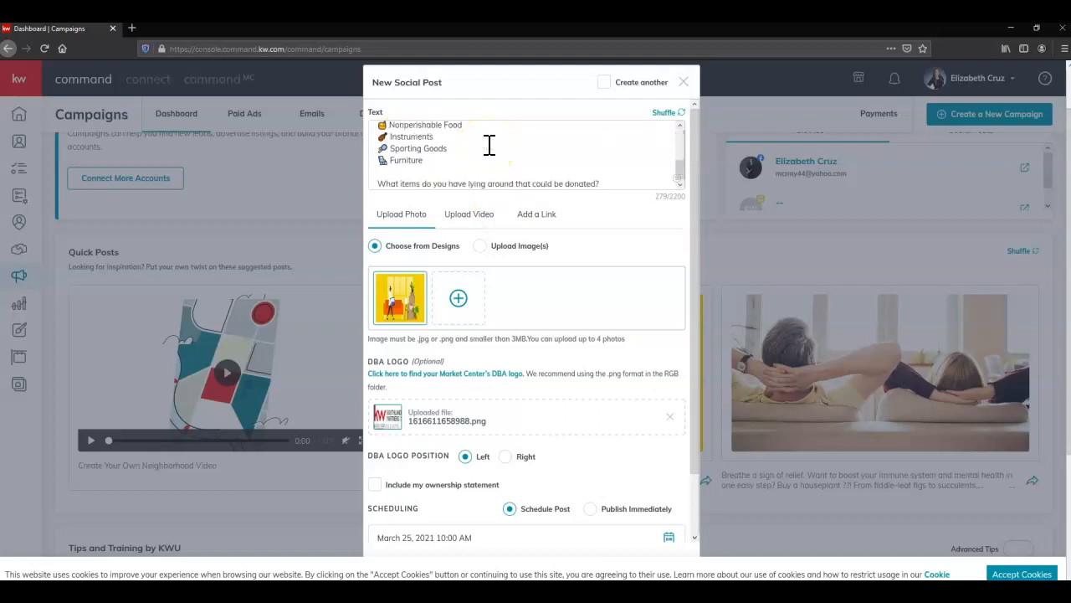
mouse_move(388, 278)
scroll(502, 310, down, 2)
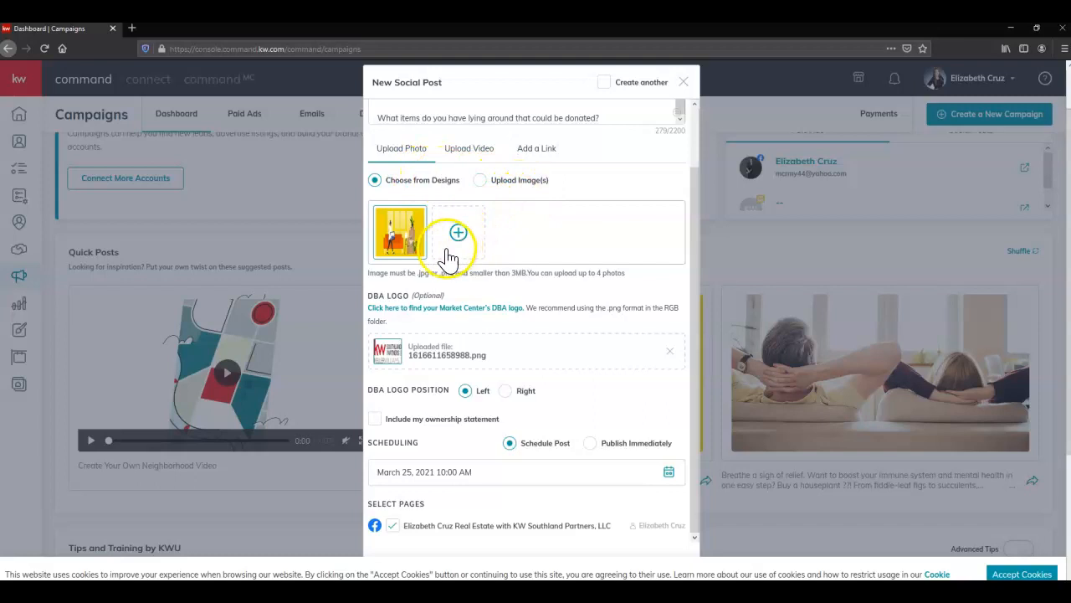
scroll(448, 256, down, 1)
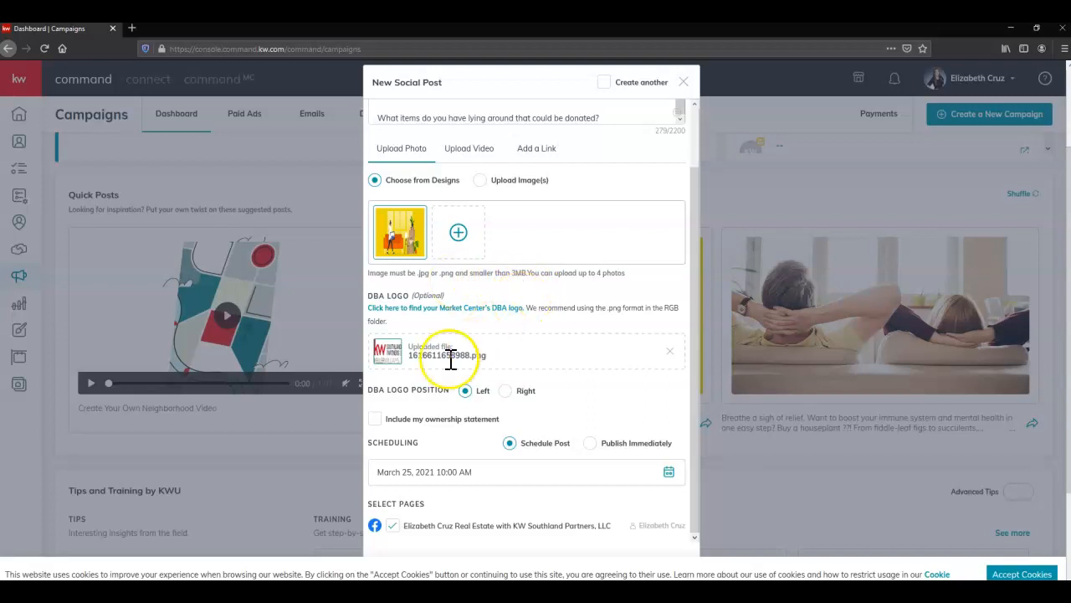
scroll(393, 365, down, 1)
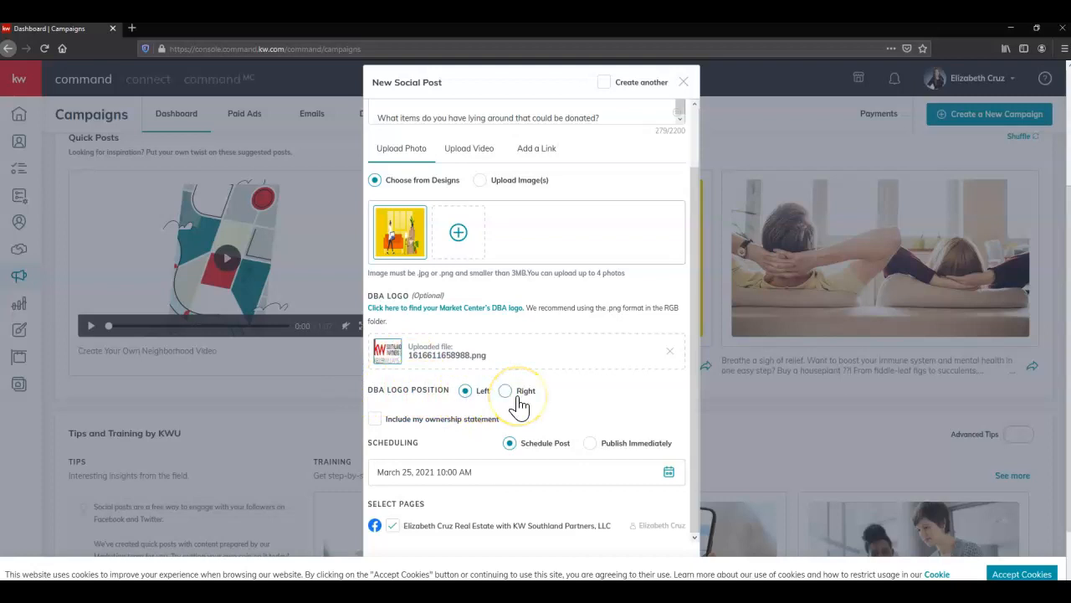
- Include the ownership statement in the social post and set its scheduling to Publish Immediately
click(375, 419)
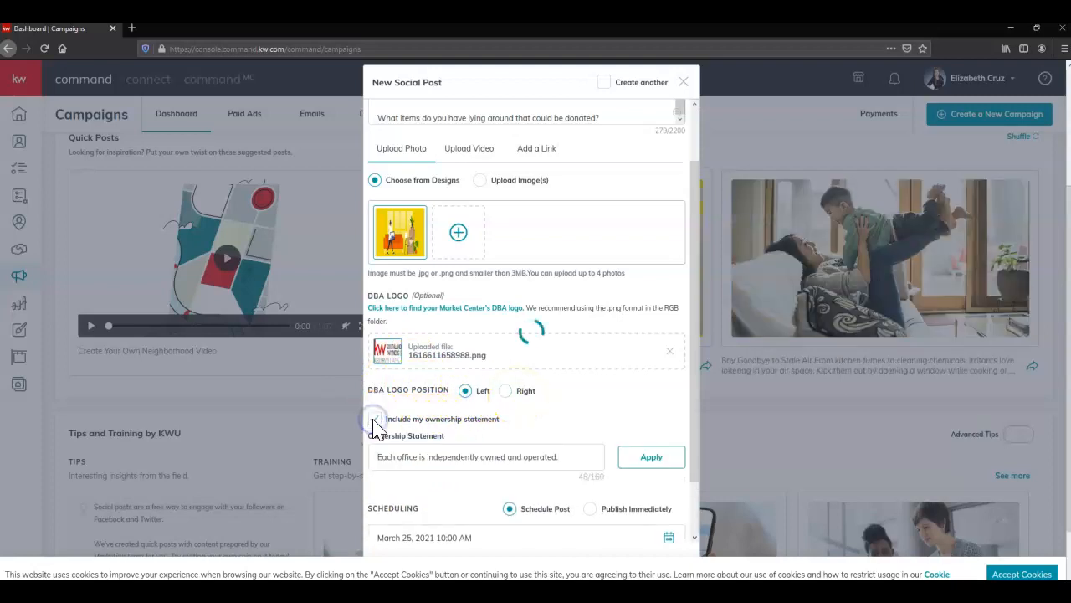
scroll(393, 431, down, 2)
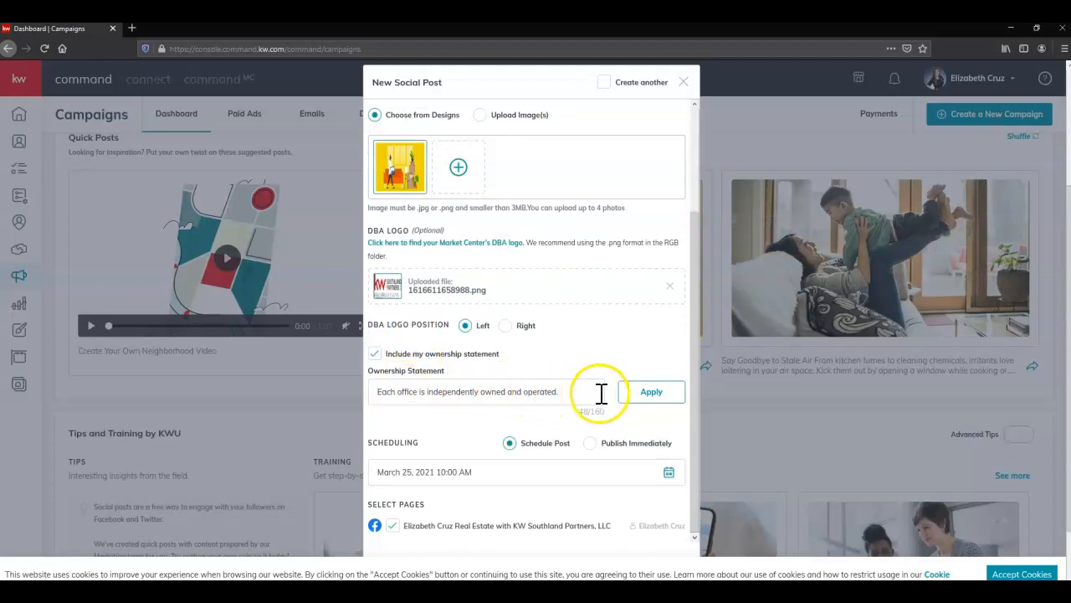
scroll(604, 392, down, 1)
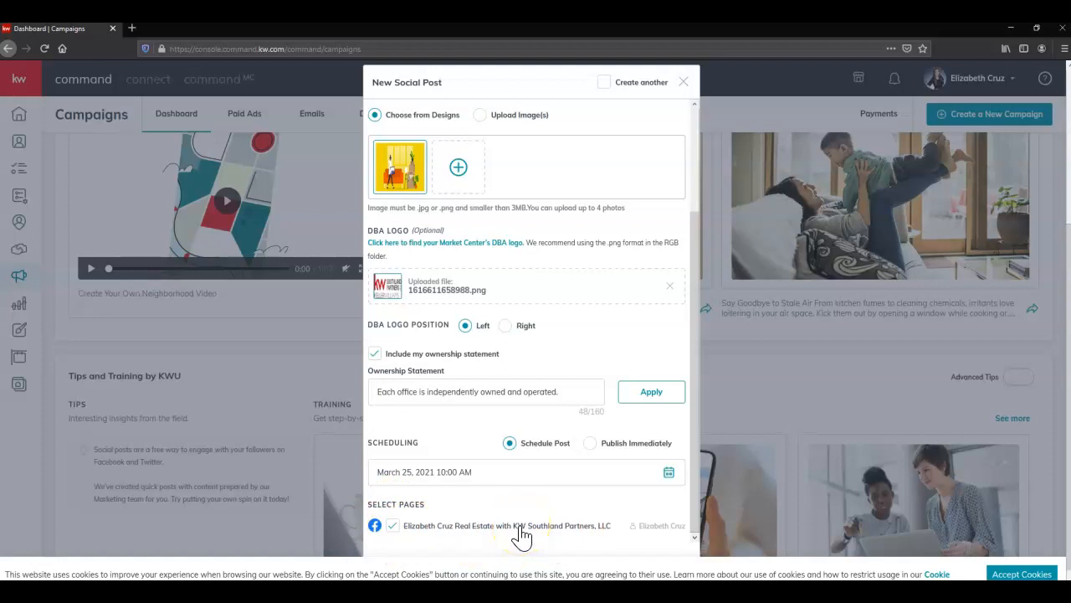
click(590, 443)
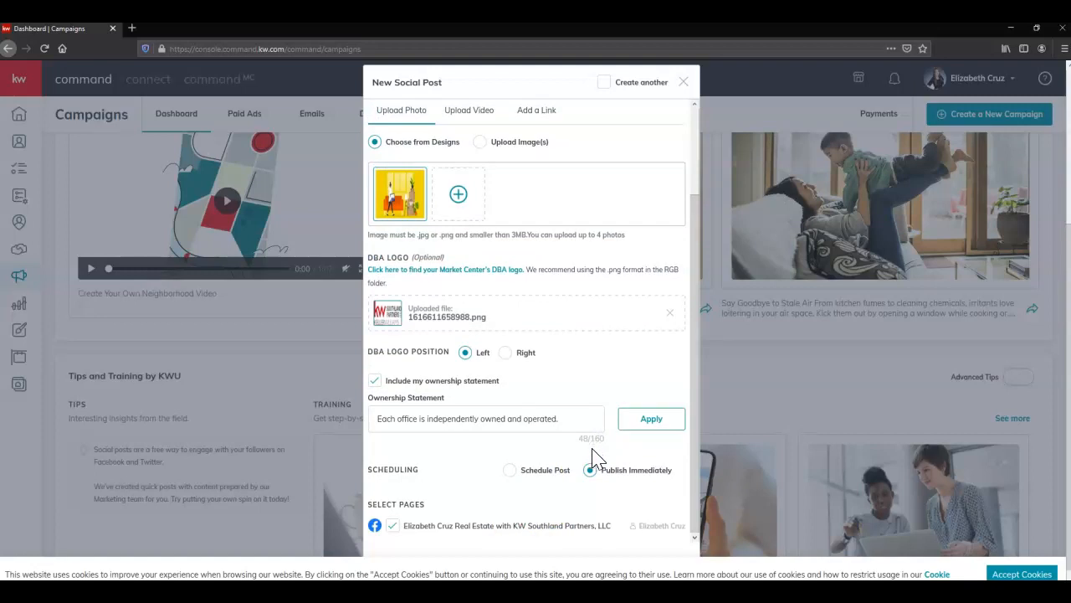
scroll(615, 506, down, 1)
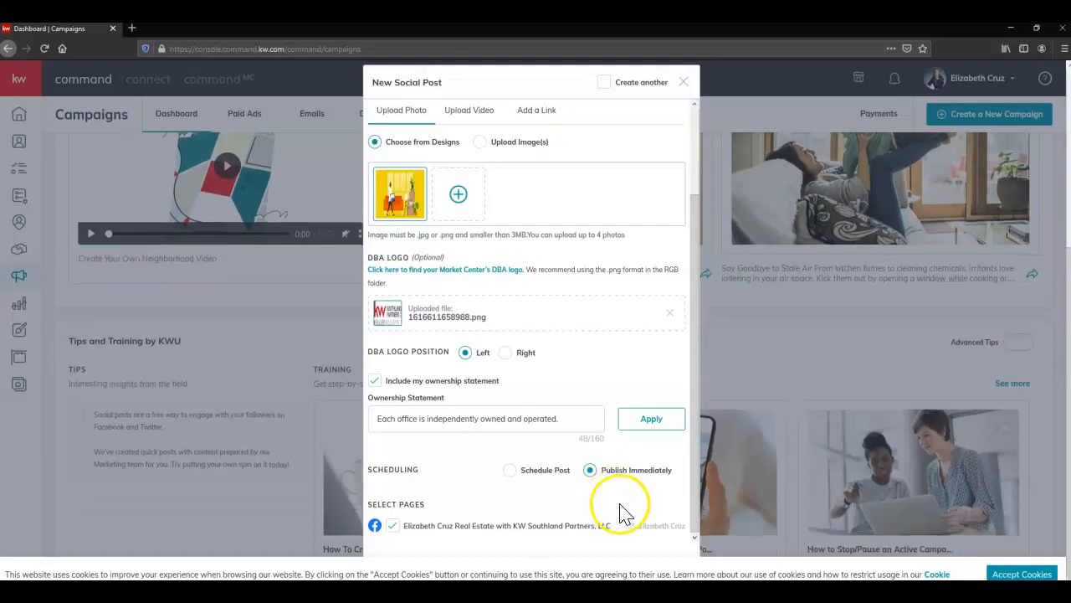
scroll(436, 180, up, 2)
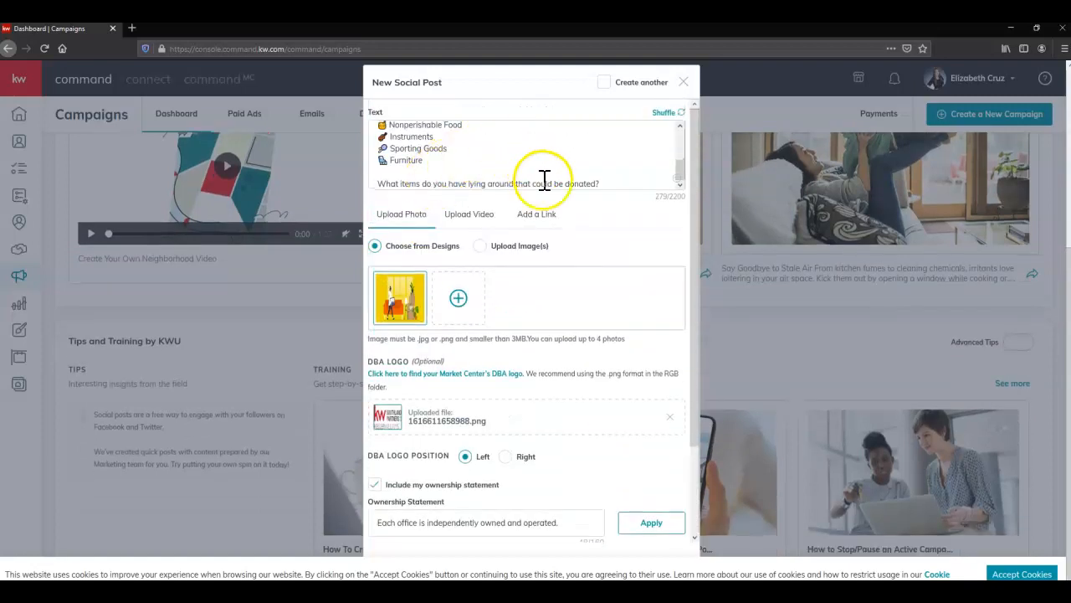
scroll(547, 453, down, 2)
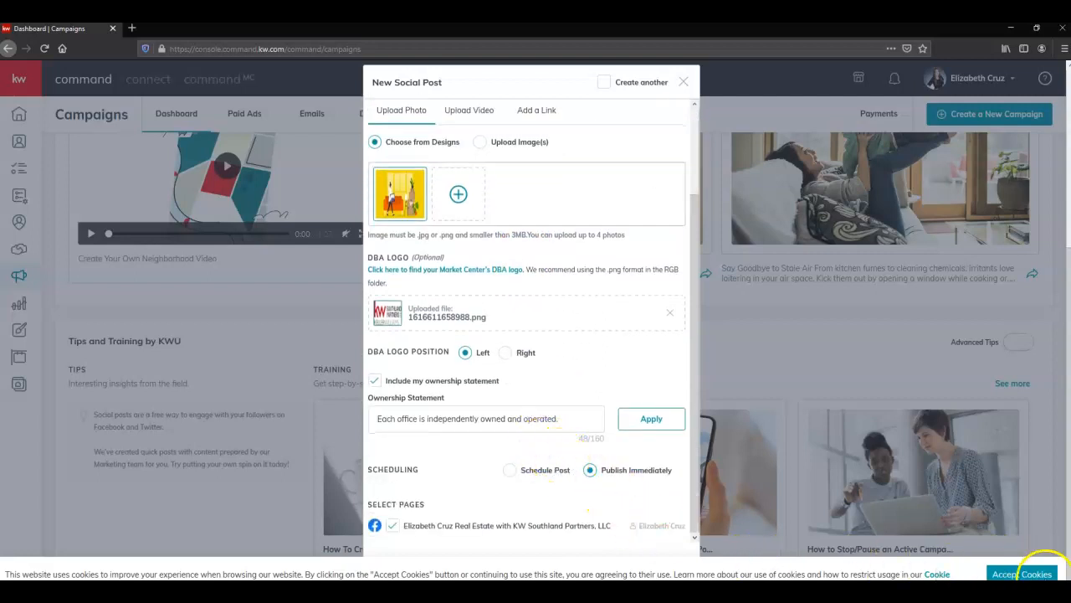
- Accept the site's cookies and preview the post for the Facebook business page
click(1046, 577)
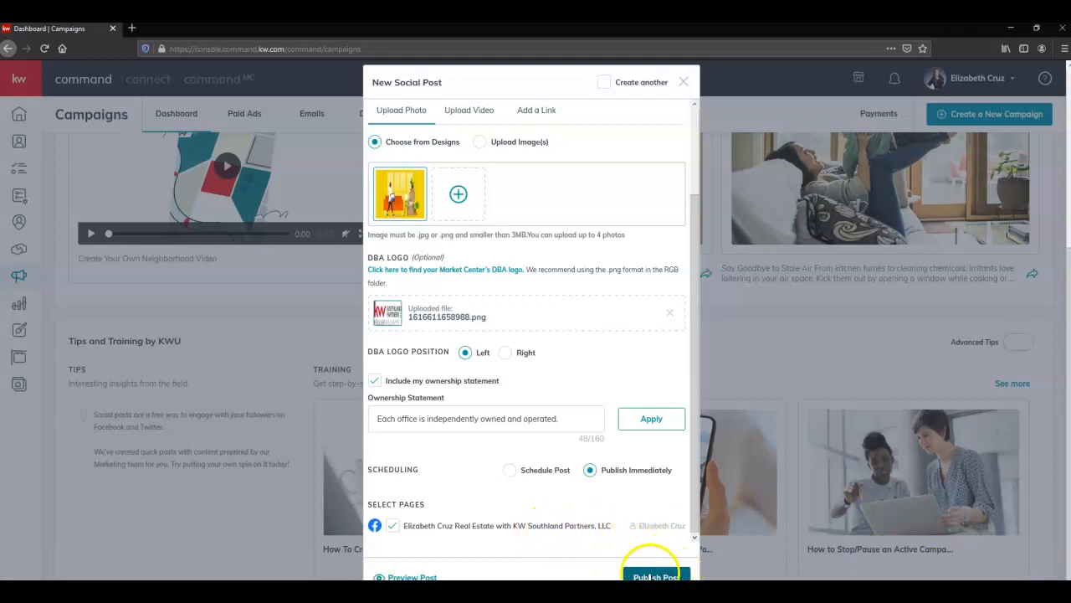
click(407, 576)
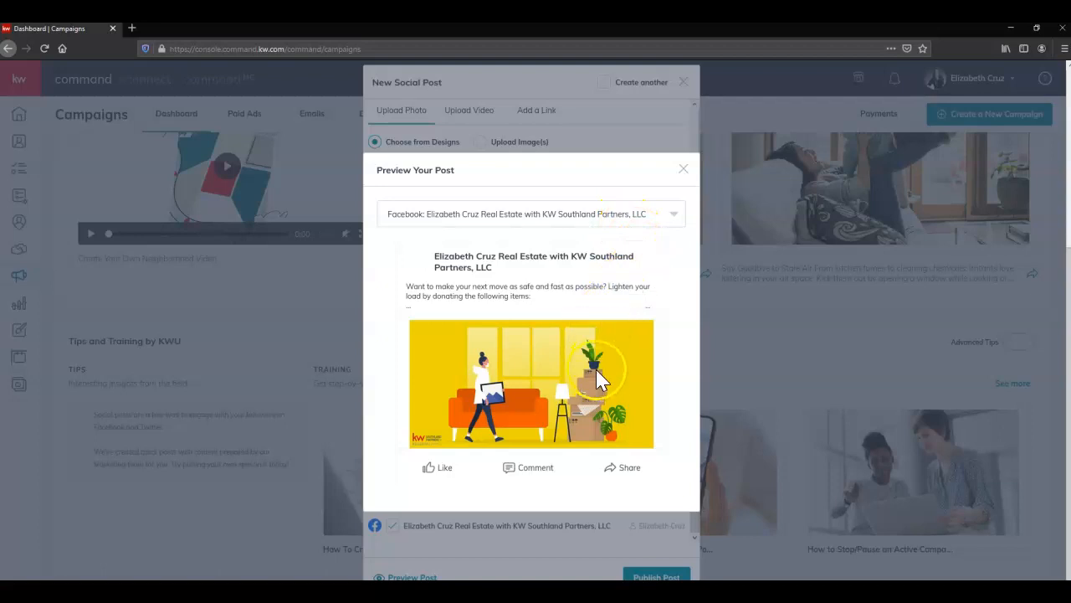
click(671, 215)
click(671, 216)
click(684, 170)
- Publish the social post to the Facebook business page and confirm the publication
click(674, 574)
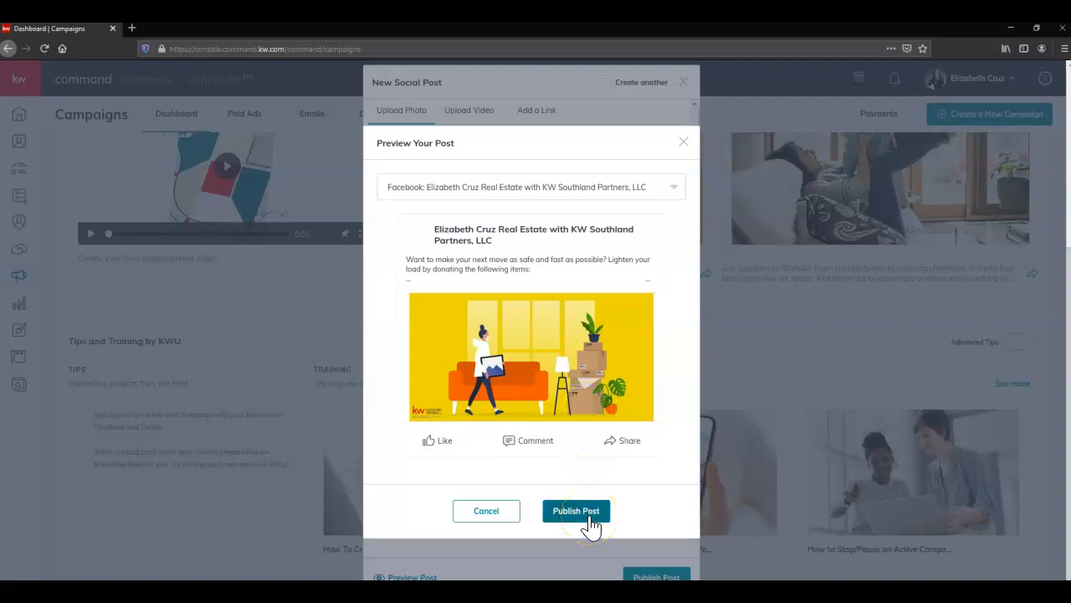
click(578, 512)
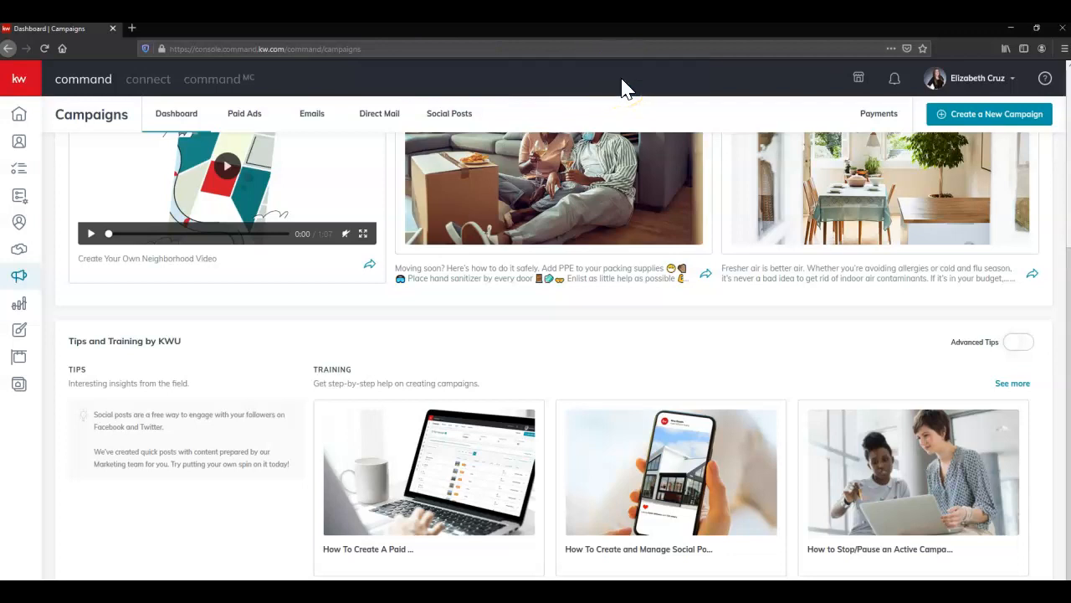
- Open the agent's Facebook business page in a new browser tab, decline the login prompt and check the newly published post
key(ctrl+t)
text(facebook.com/elizabethcruzrealestate)
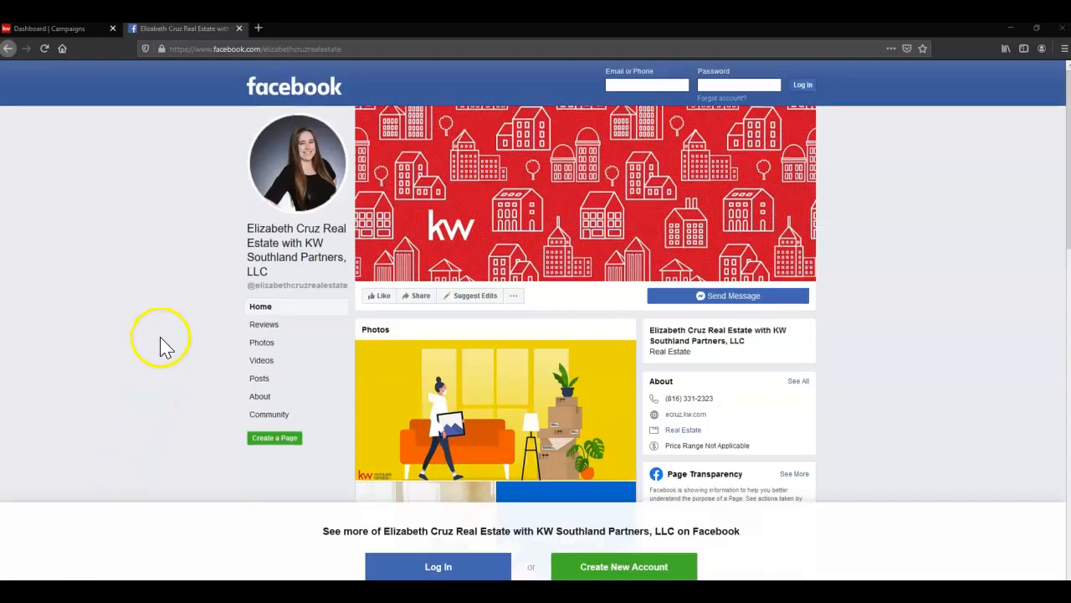
scroll(172, 318, down, 5)
scroll(178, 316, down, 3)
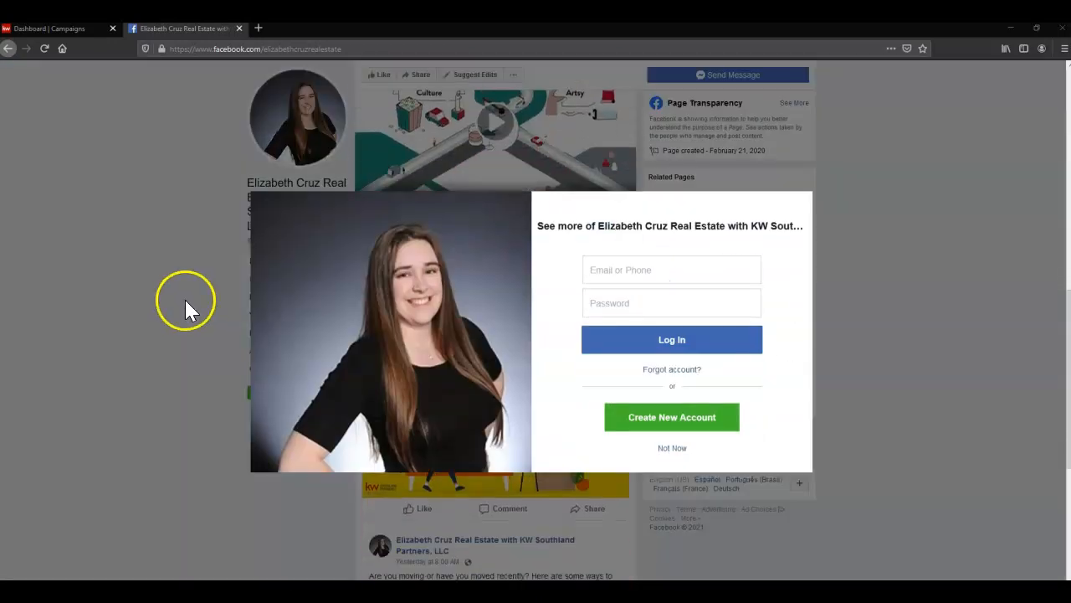
click(672, 448)
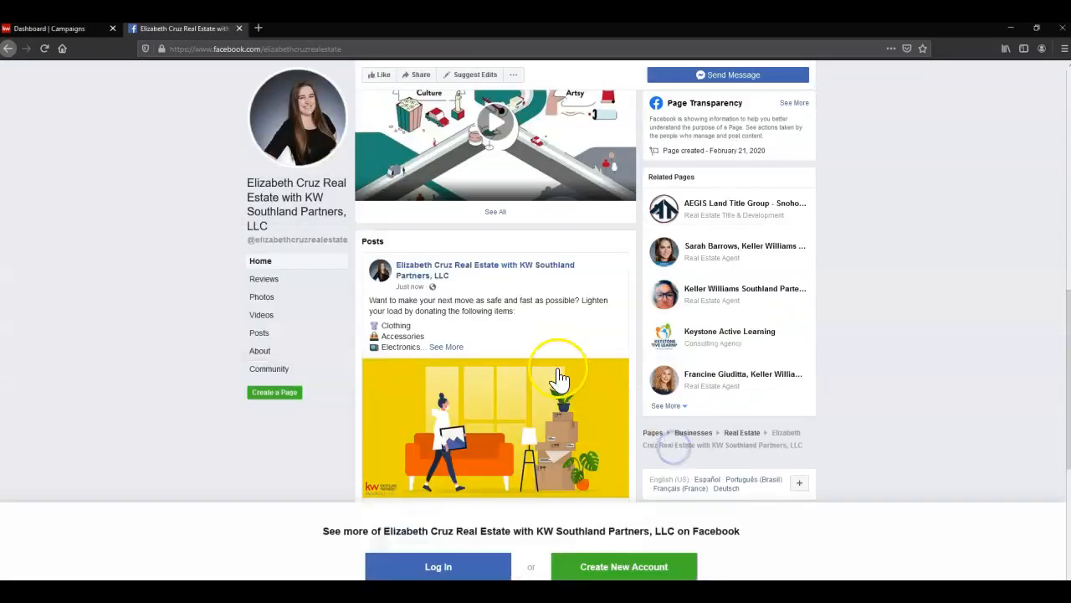
scroll(560, 374, down, 2)
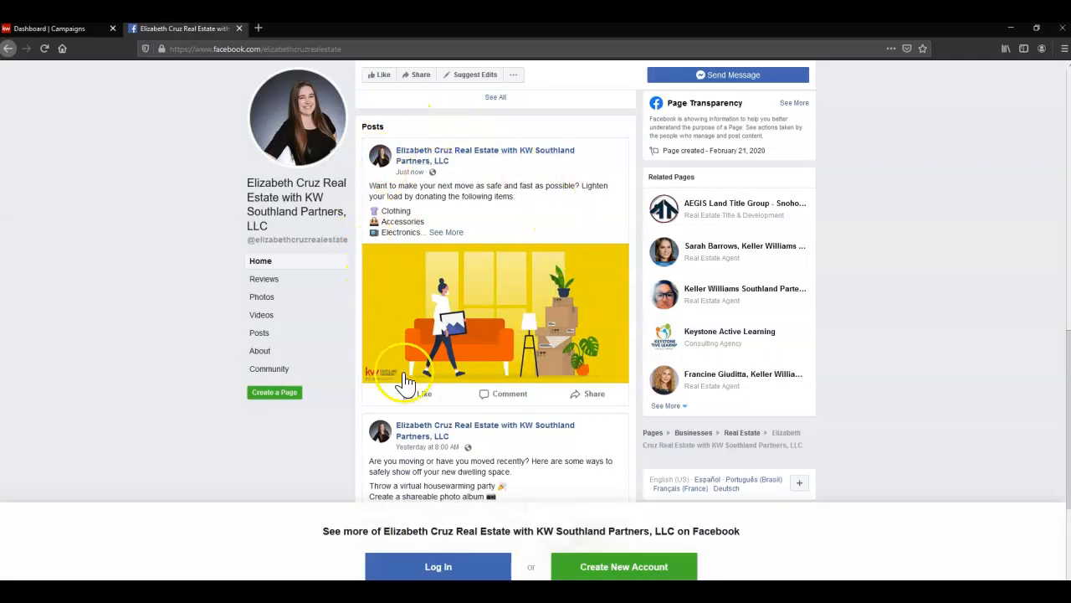